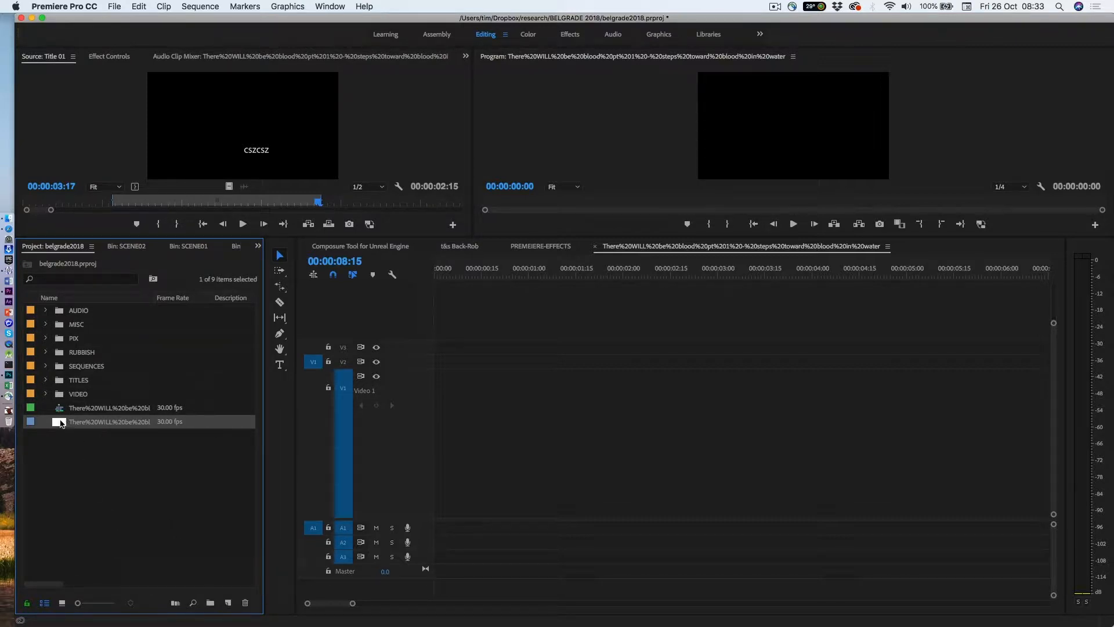
Create a new sequence from the blood-in-water clip, and delete its audio after unlinking it from the video
drag(223, 590, 231, 604)
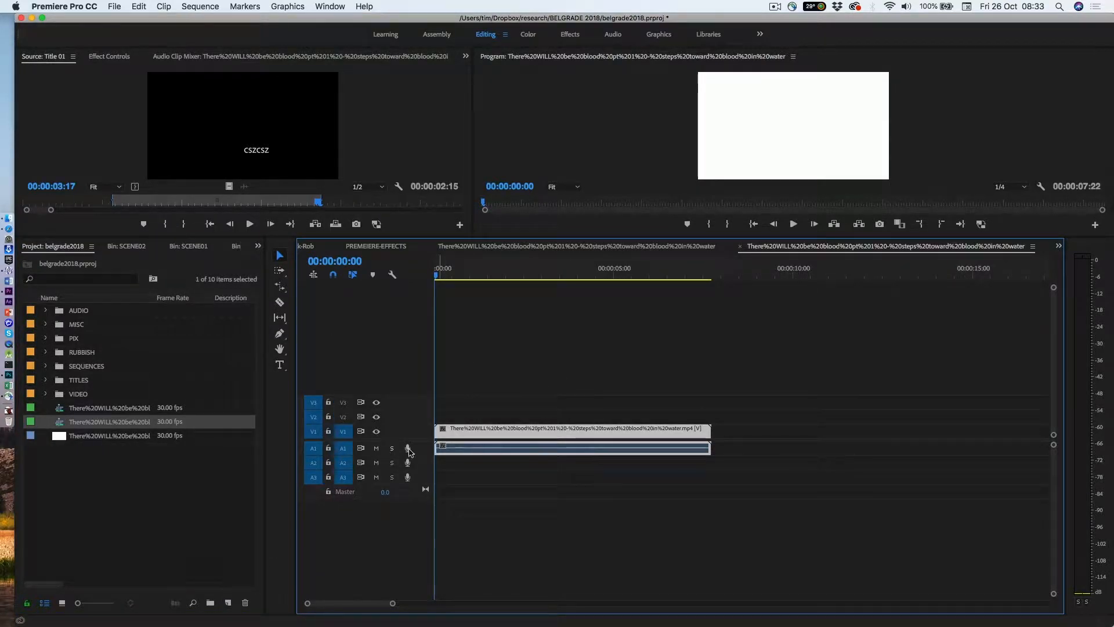
right_click(497, 435)
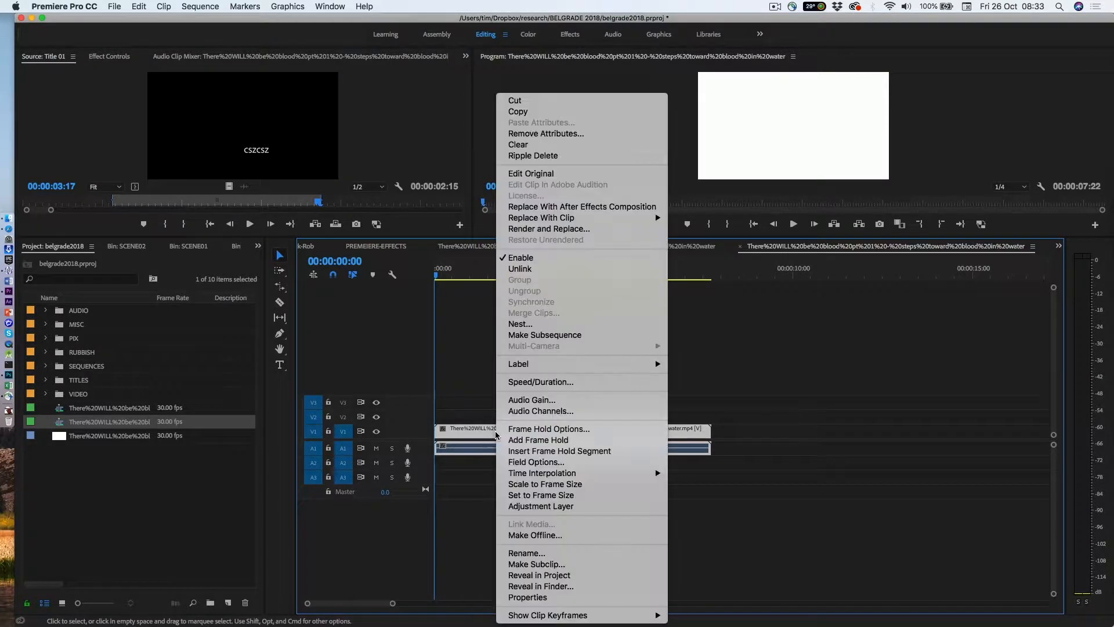
click(520, 269)
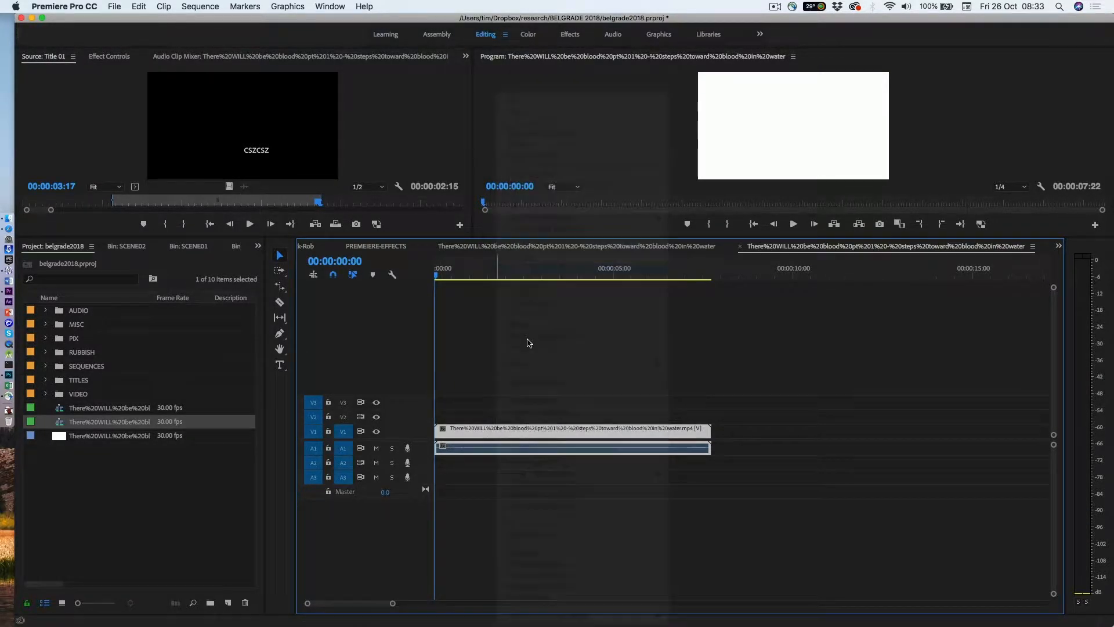
click(505, 447)
key(Delete)
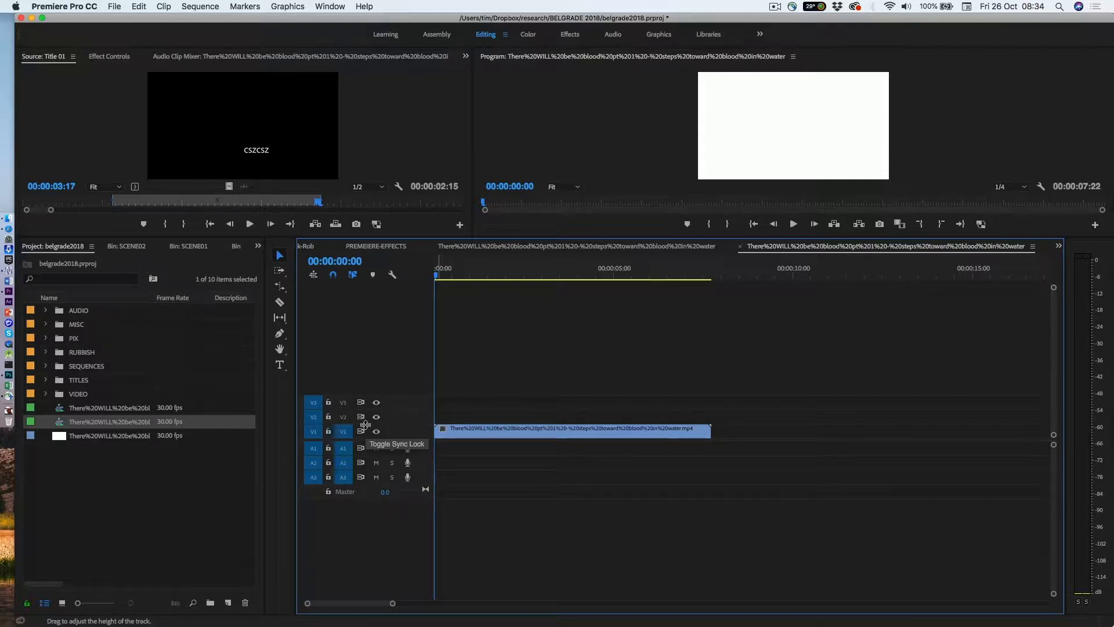
Enlarge the height of video track V1 and play the whole clip through
drag(365, 425, 381, 318)
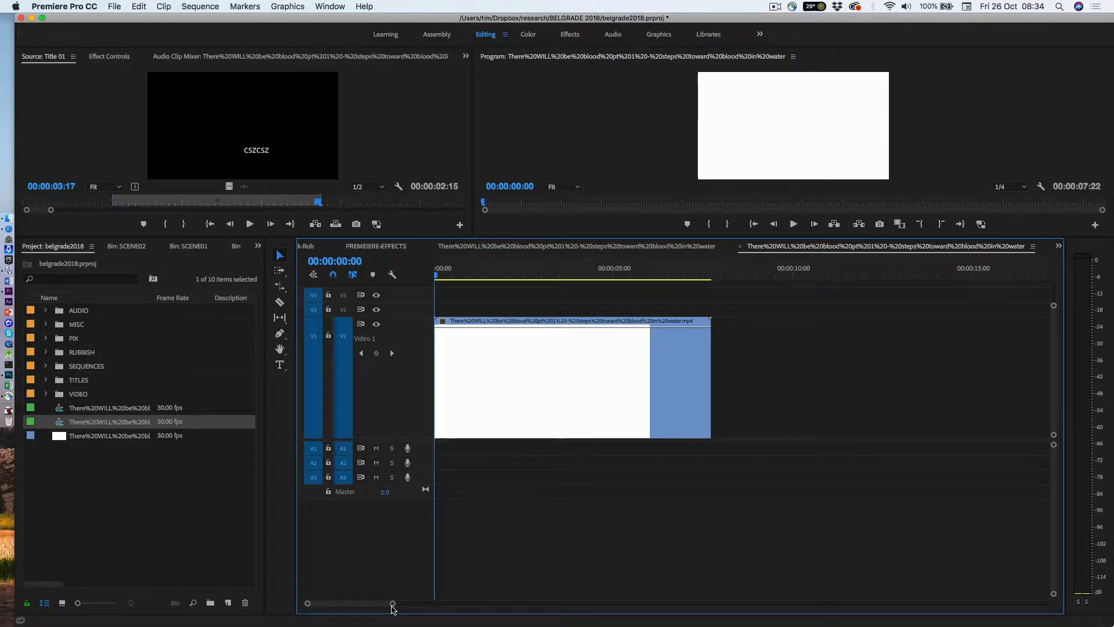
key(=)
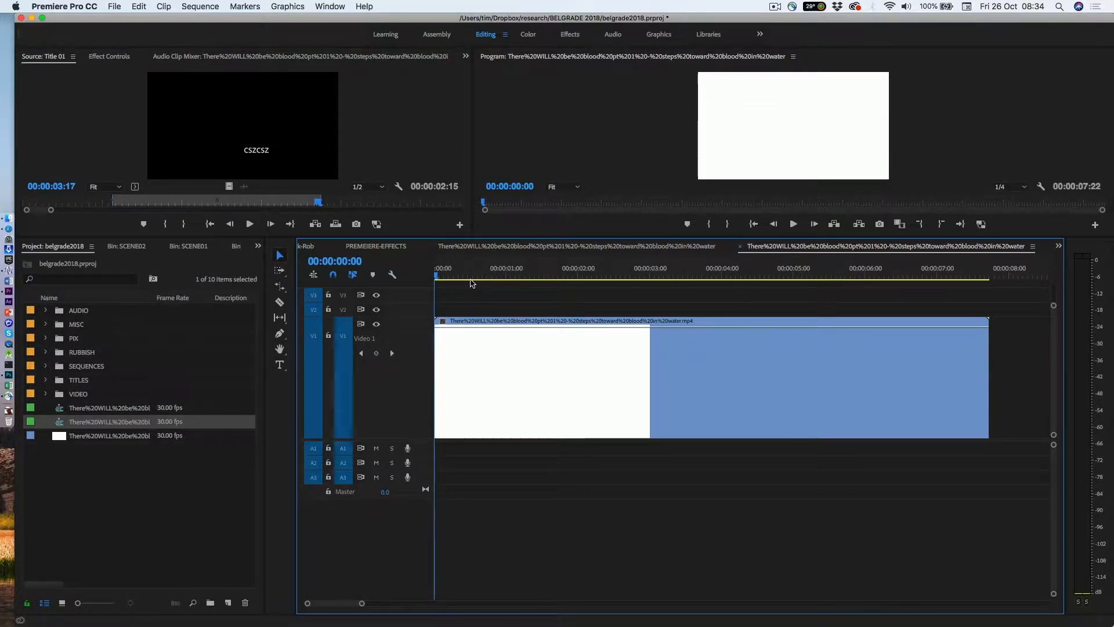
key(space)
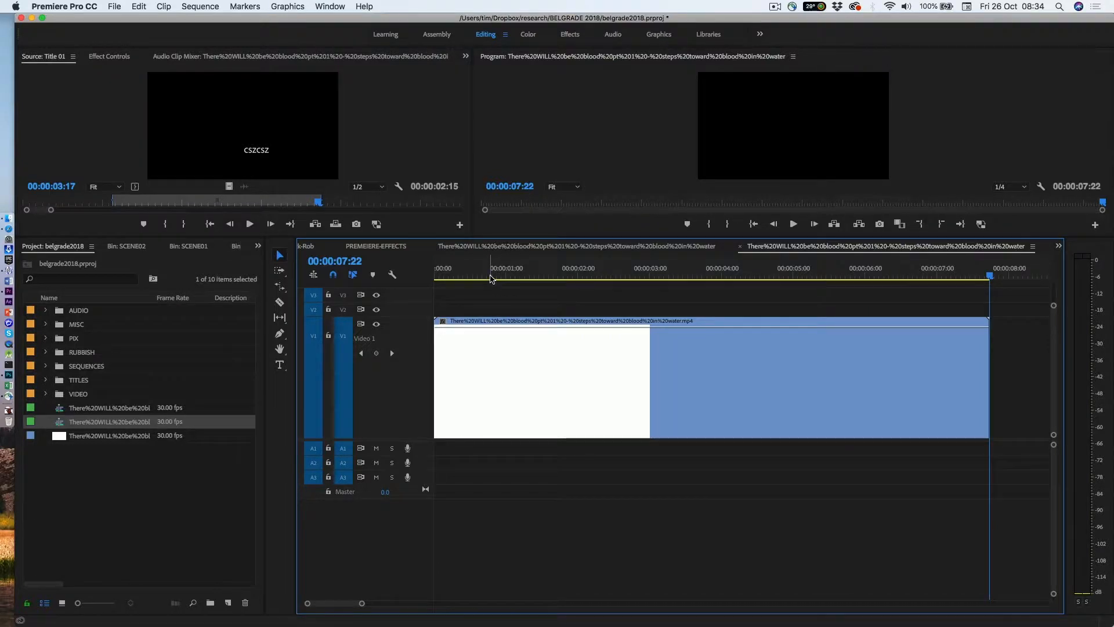
Mark the slow-motion range on the clip with markers at 00:00:00:26 and 00:00:02:27
mouse_move(490, 278)
mouse_down()
mouse_move(510, 273)
mouse_move(470, 282)
mouse_move(520, 283)
mouse_move(457, 282)
mouse_move(584, 281)
mouse_move(486, 284)
mouse_move(498, 287)
mouse_up()
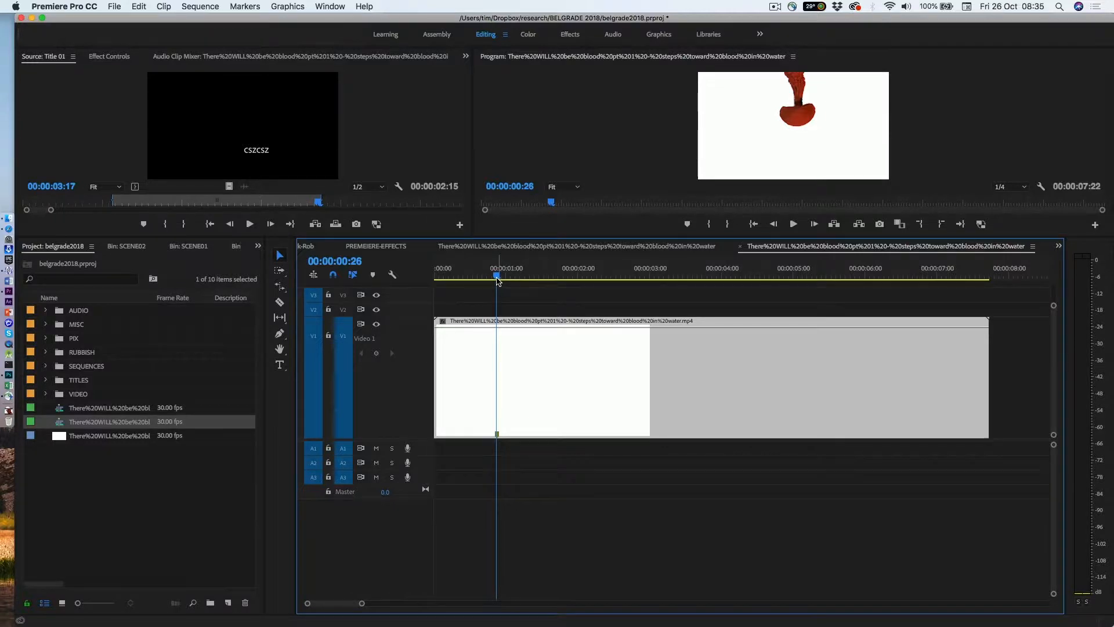
drag(498, 281, 643, 279)
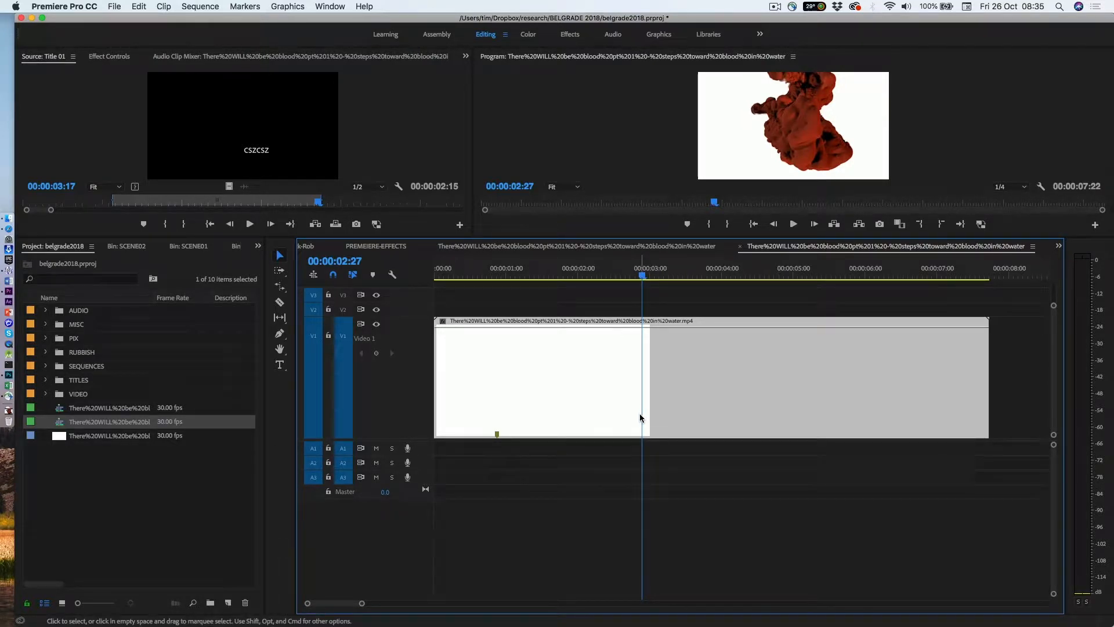
key(m)
Show the clip's Time Remapping Speed keyframes in the timeline
right_click(551, 381)
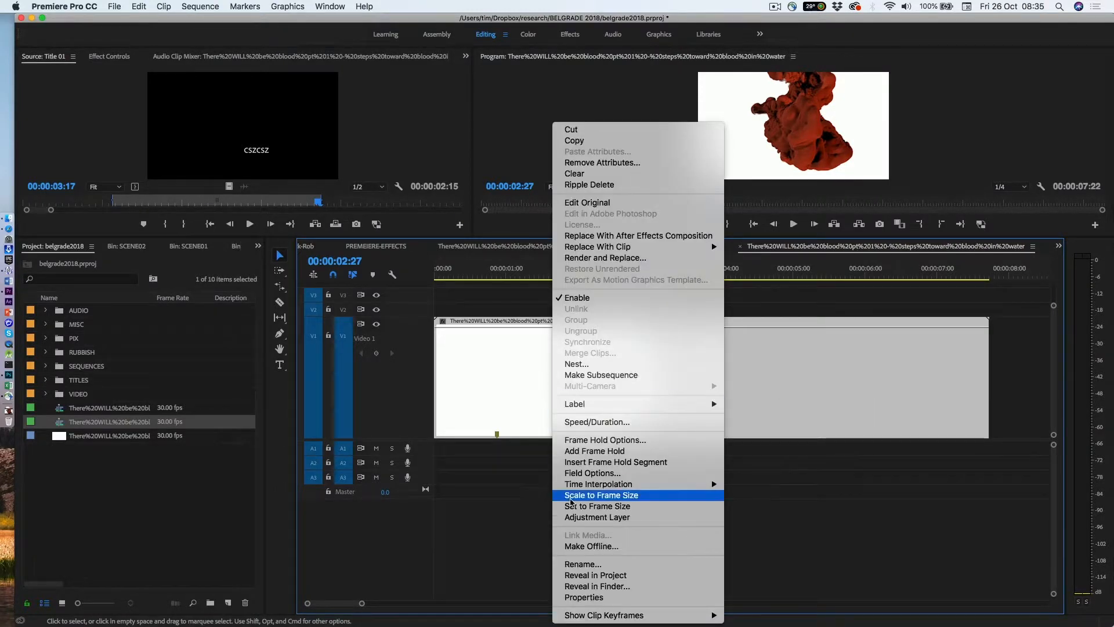
mouse_move(587, 615)
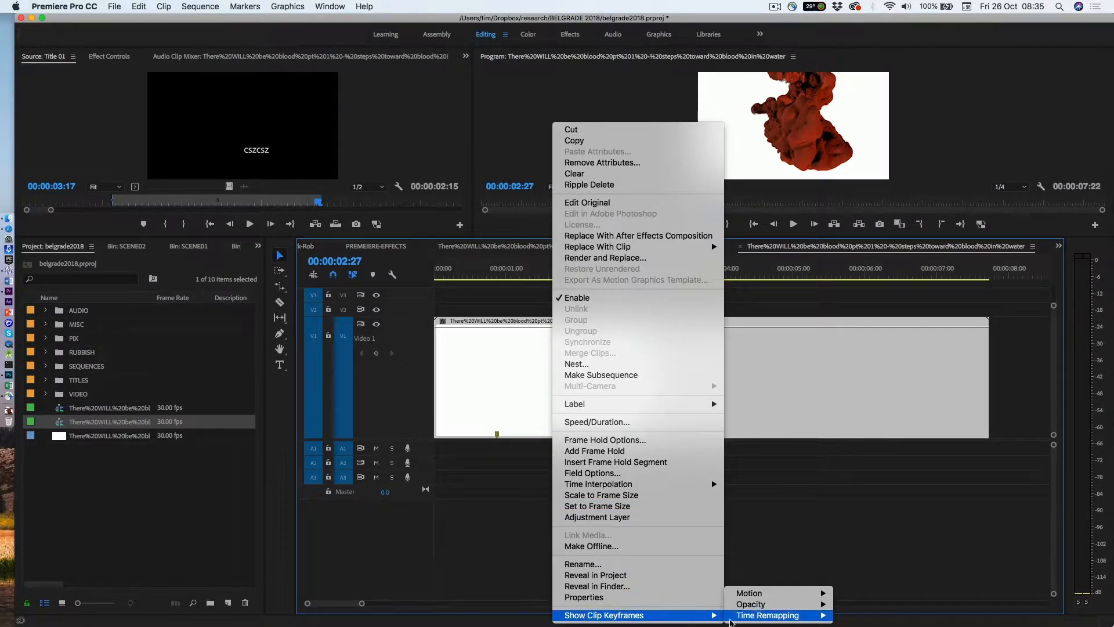
mouse_move(748, 619)
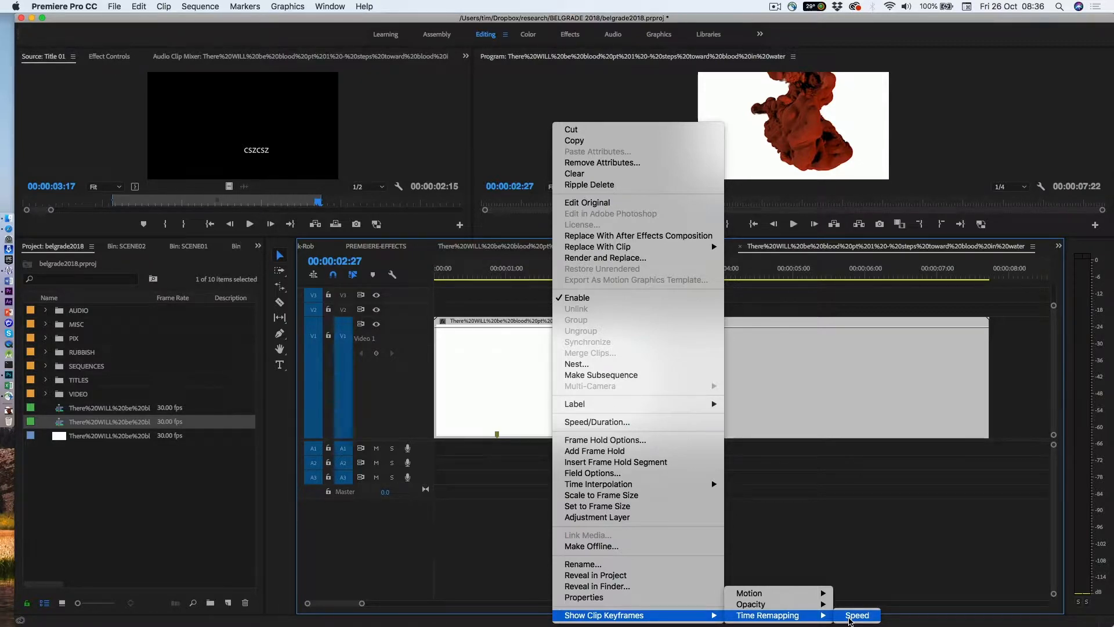
click(849, 617)
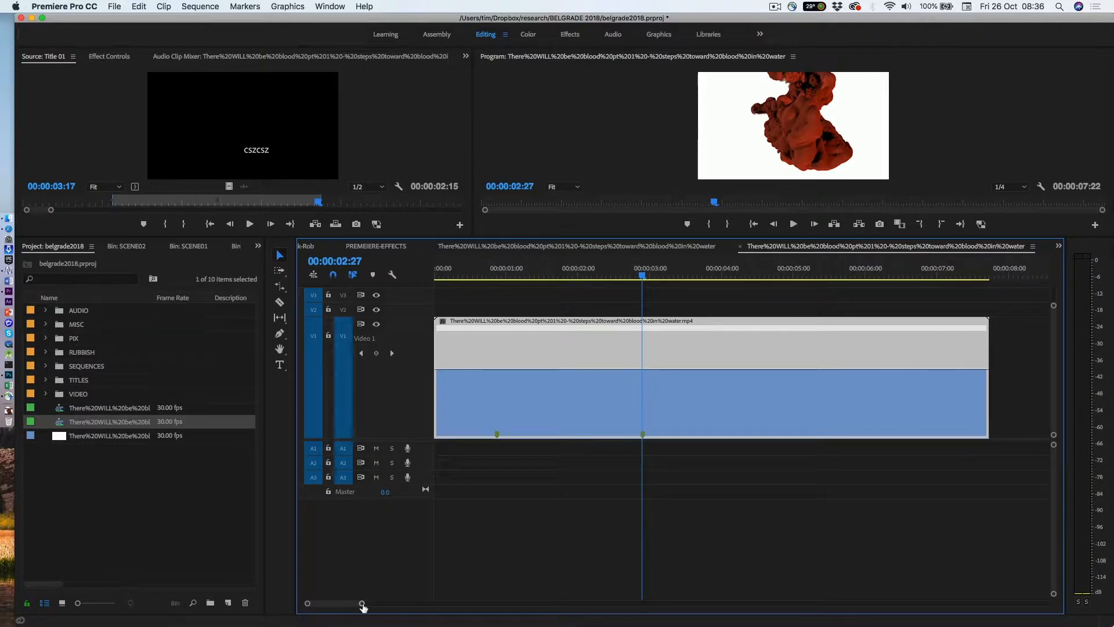
Add a speed keyframe to the clip exactly at the second marker, 00:00:02:27
drag(361, 605, 334, 615)
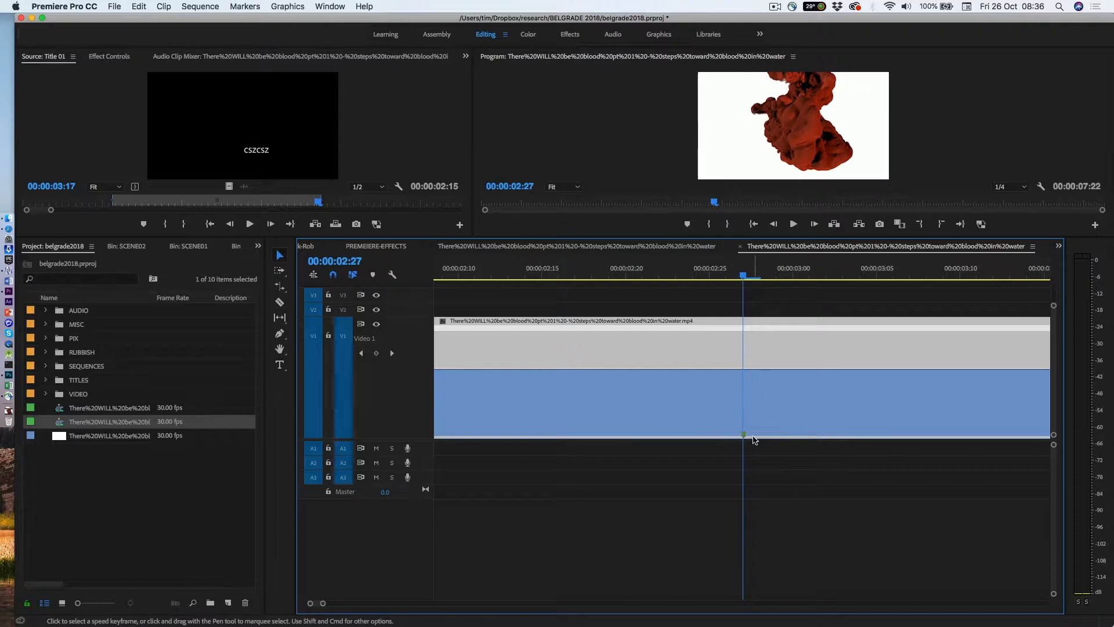
key(Left)
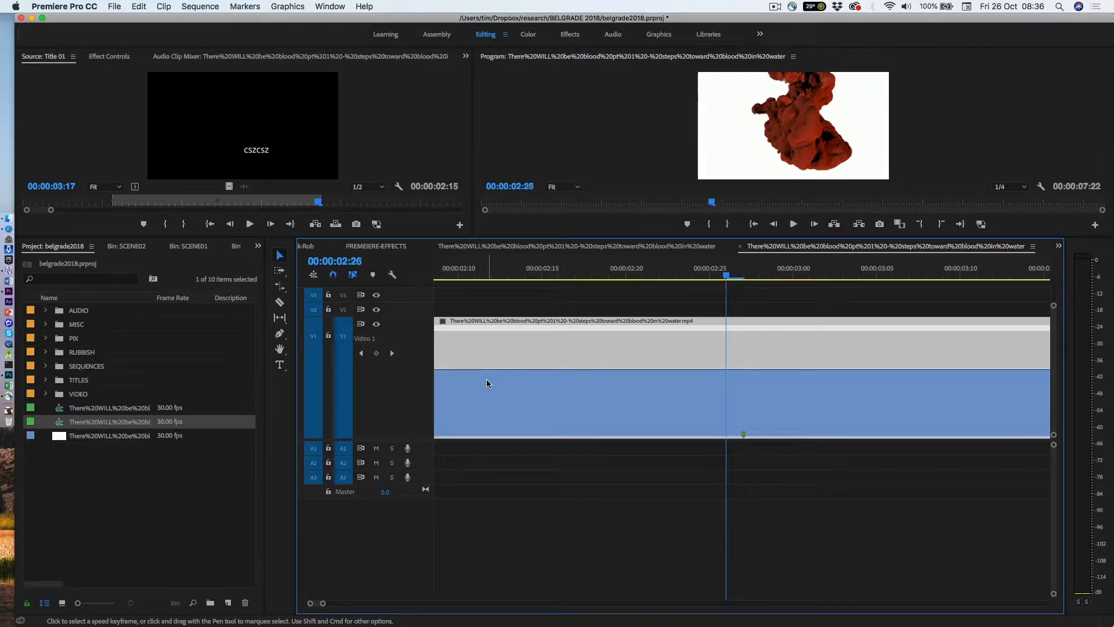
key(Right)
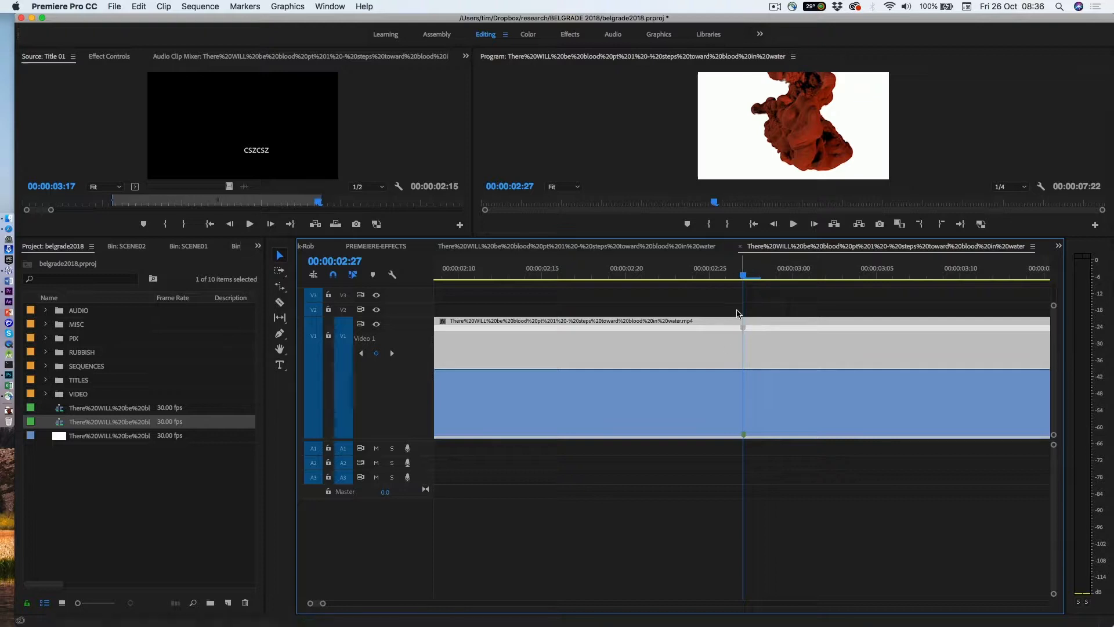
Add another speed keyframe to the clip exactly at the first marker, 00:00:00:26
drag(745, 278, 592, 278)
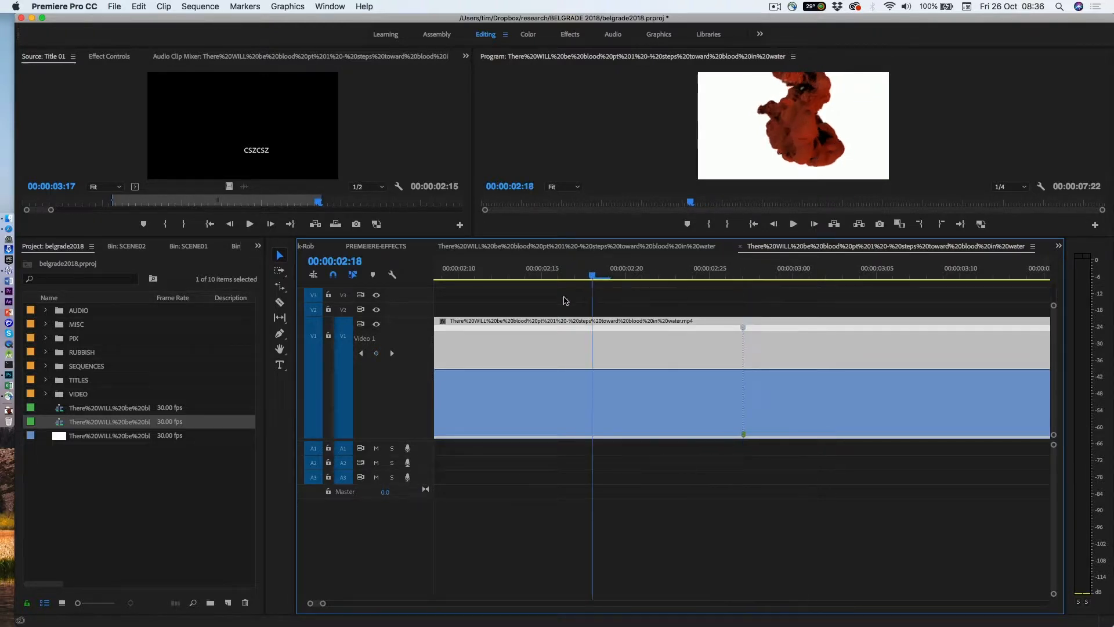
key(Left)
key(Left)
key(Left)
key(Left)
key(Left)
key(Left)
key(Left)
key(Left)
key(Left)
key(Left)
key(Left)
key(Left)
key(Left)
key(Left)
key(Left)
key(Left)
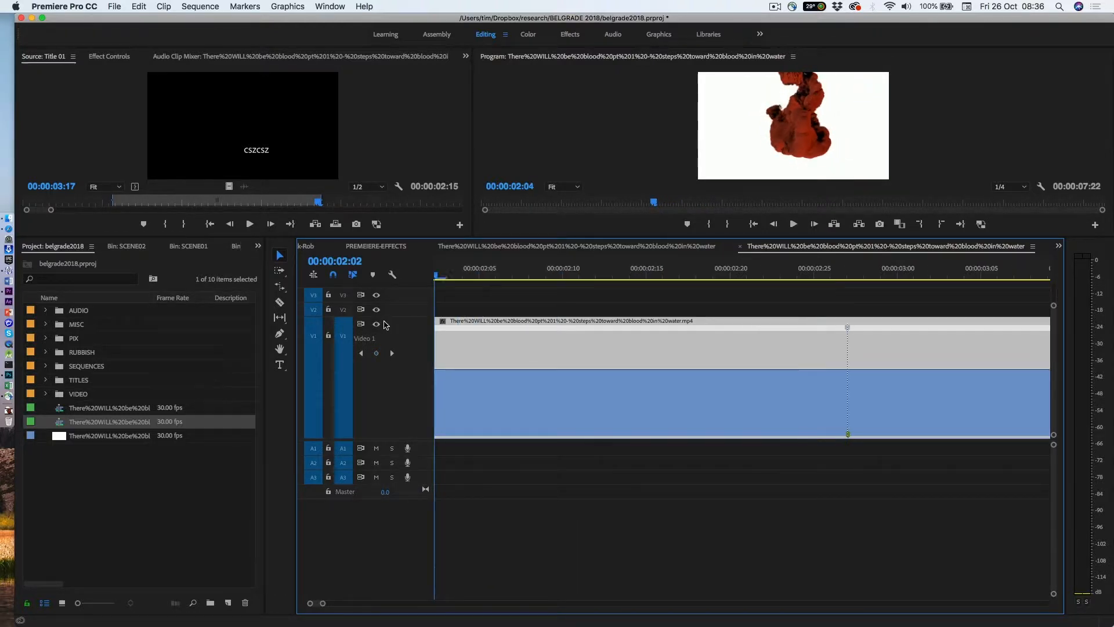
key(Left)
key(Left)
key(Left)
key(Left)
key(Left)
key(Left)
key(Left)
key(Left)
key(Left)
key(Left)
key(Left)
key(Left)
key(Left)
key(Left)
key(Left)
key(Left)
key(Left)
key(Left)
key(Left)
key(Left)
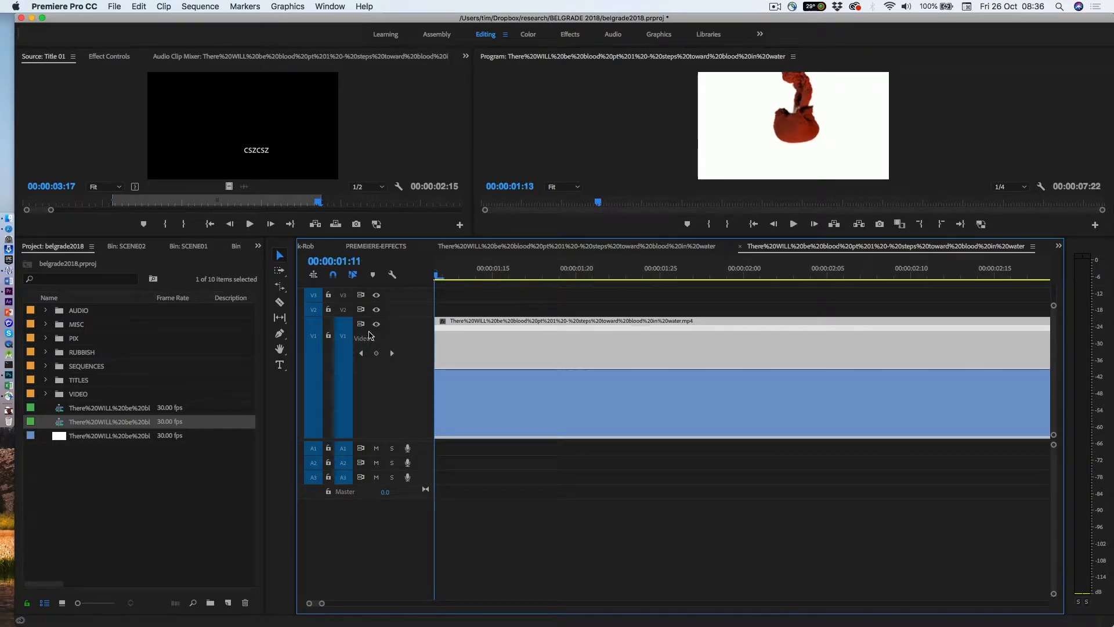
key(Left)
key(Left)
key(Left)
key(Left)
key(Left)
key(Left)
key(Left)
key(Left)
key(Left)
key(Left)
drag(355, 332, 595, 334)
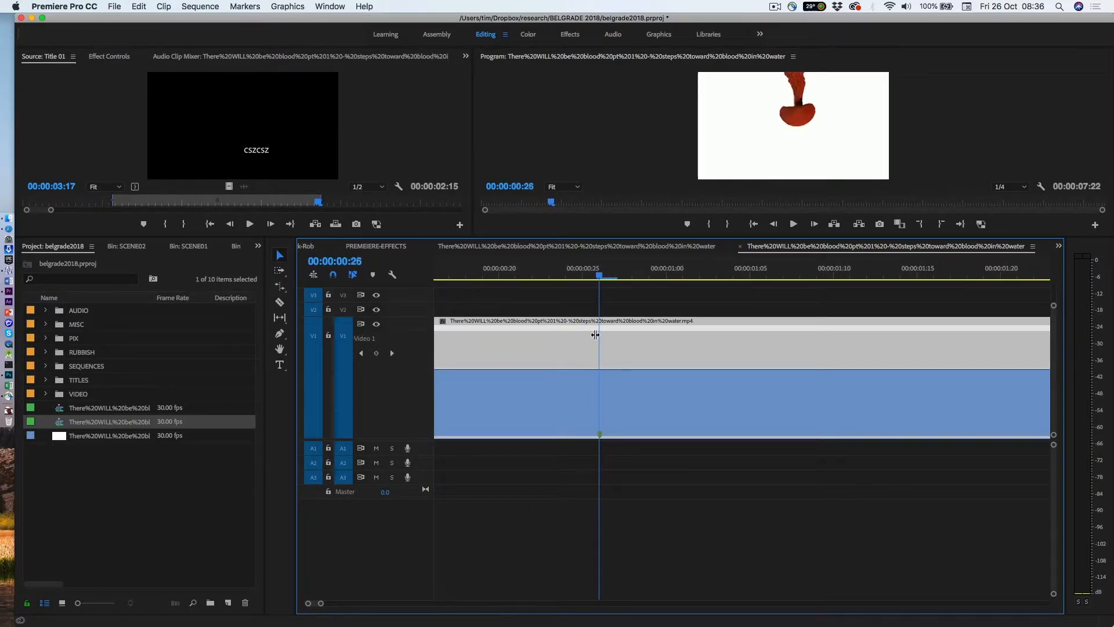
click(379, 355)
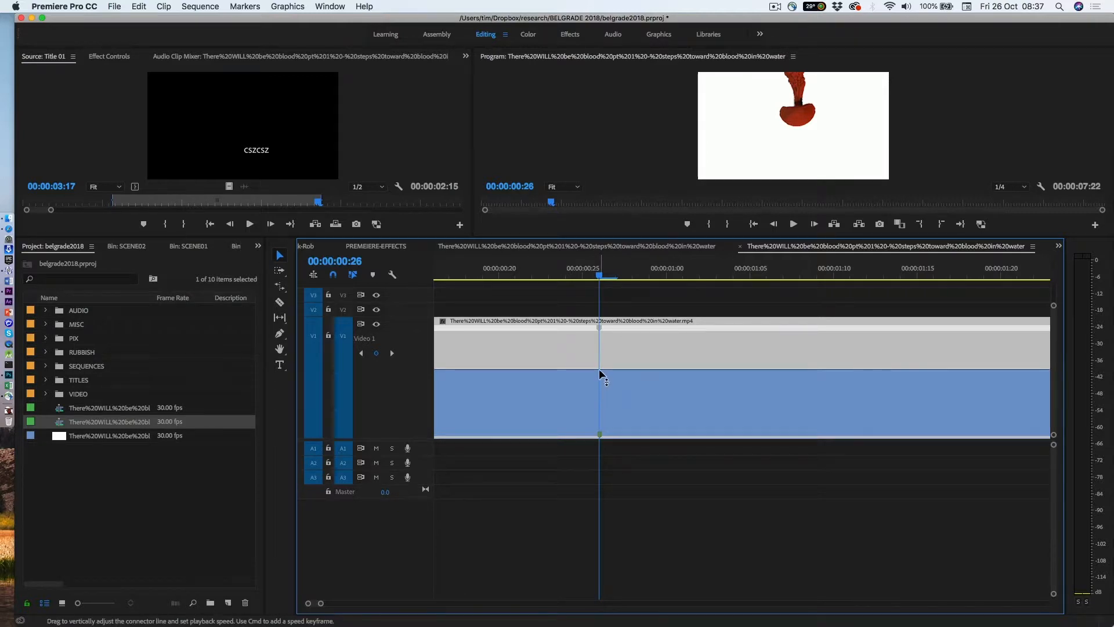
Lower the clip's speed between the two speed keyframes and play back the slowed section
mouse_move(600, 370)
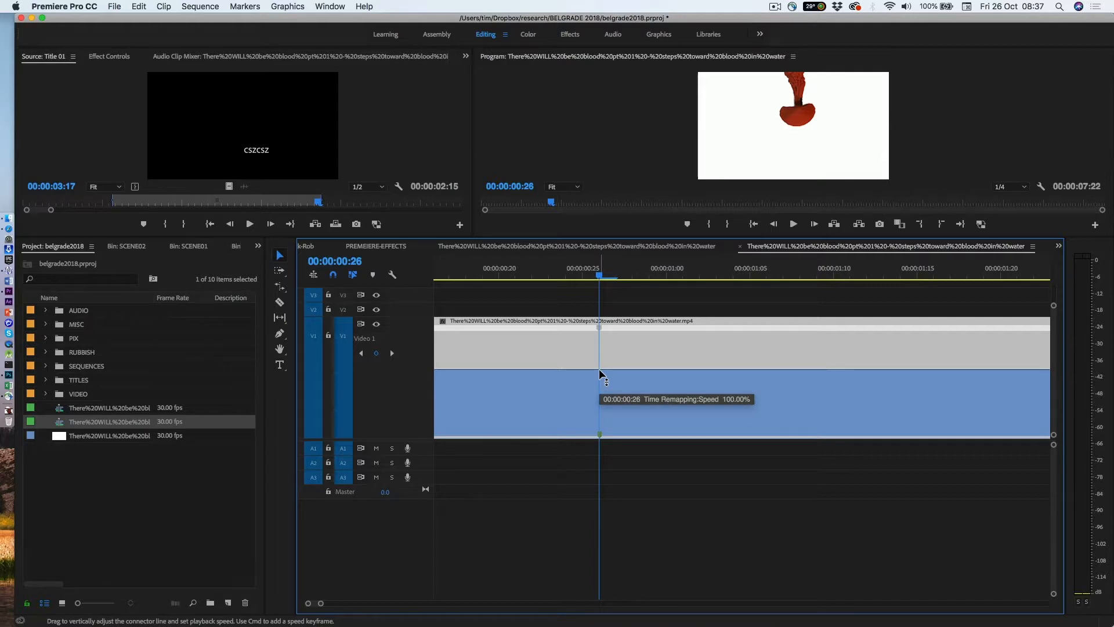
drag(599, 370, 600, 393)
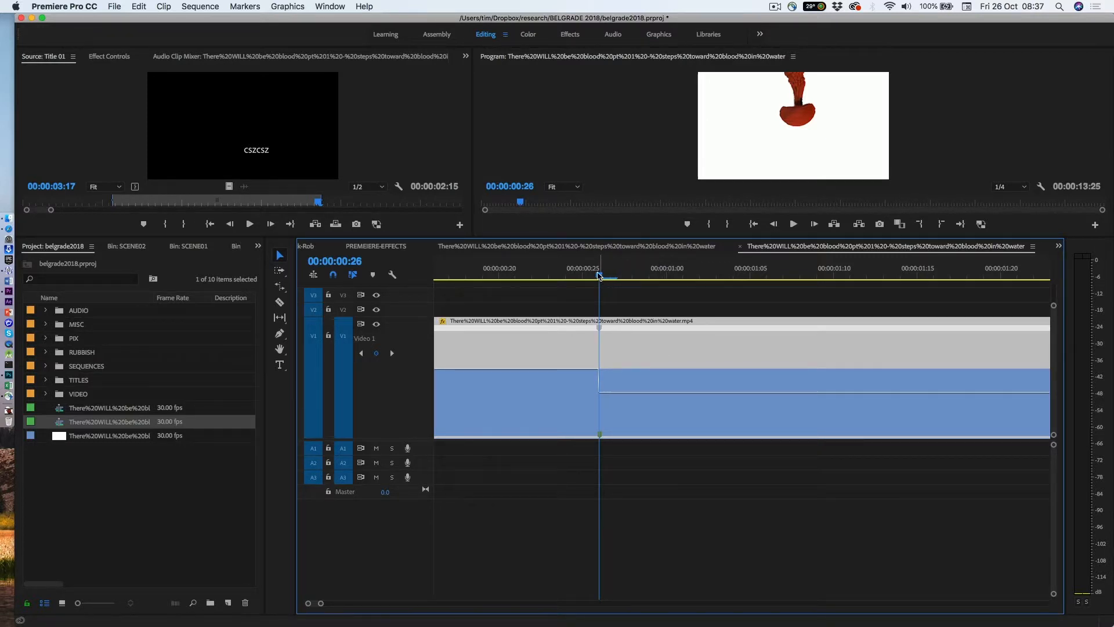
key(backslash)
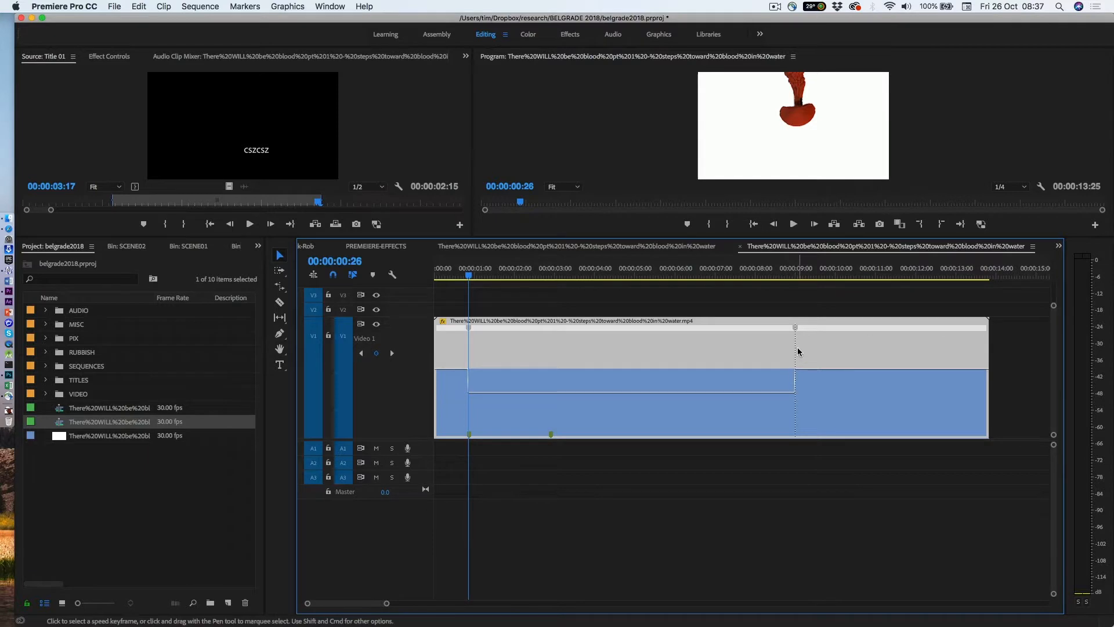
key(space)
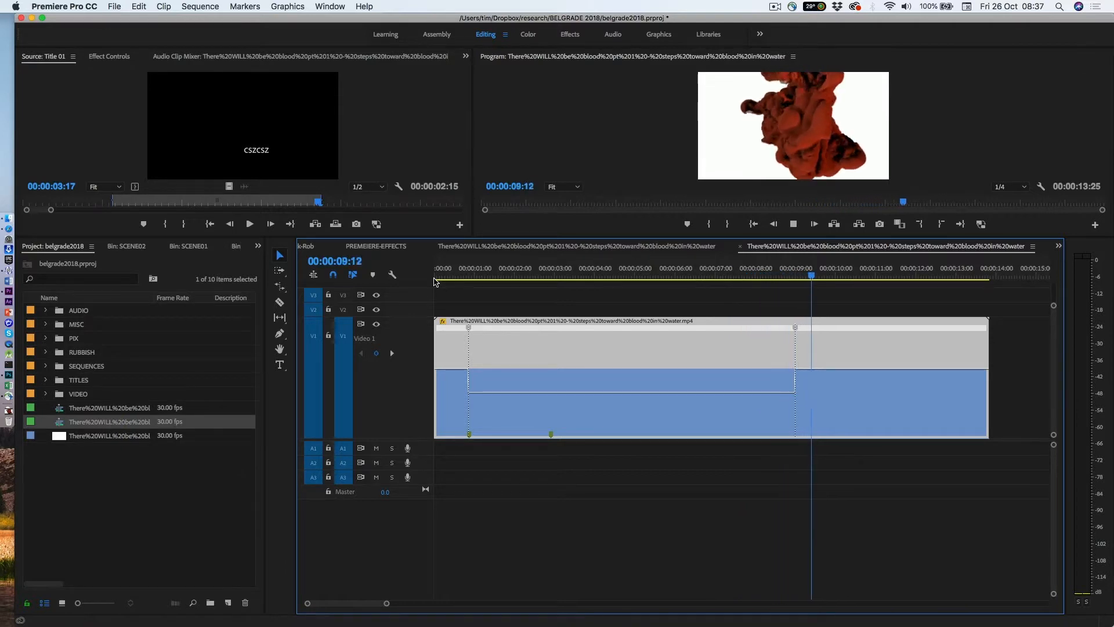
key(space)
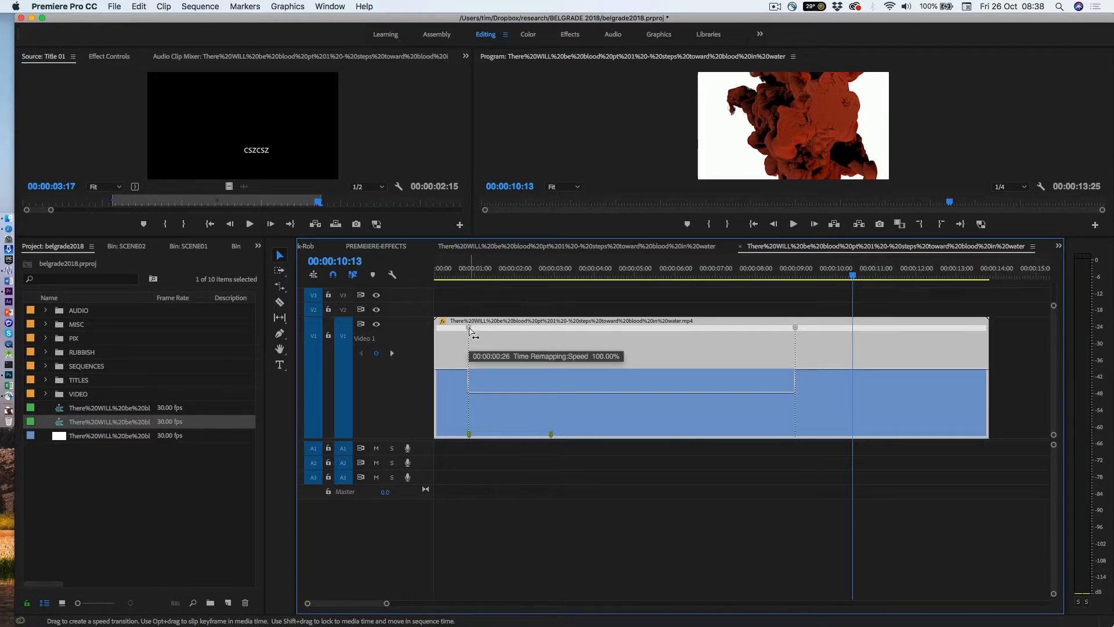
Split both speed keyframes into gradual ramps into and out of the slow section, and play back the result
drag(470, 329, 503, 334)
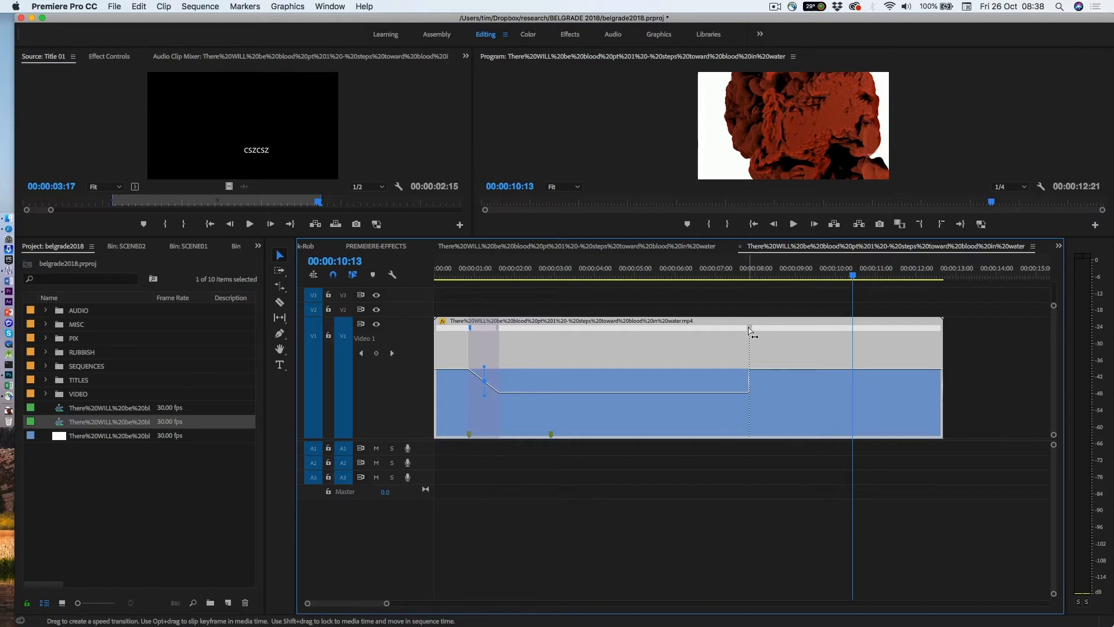
drag(749, 329, 691, 341)
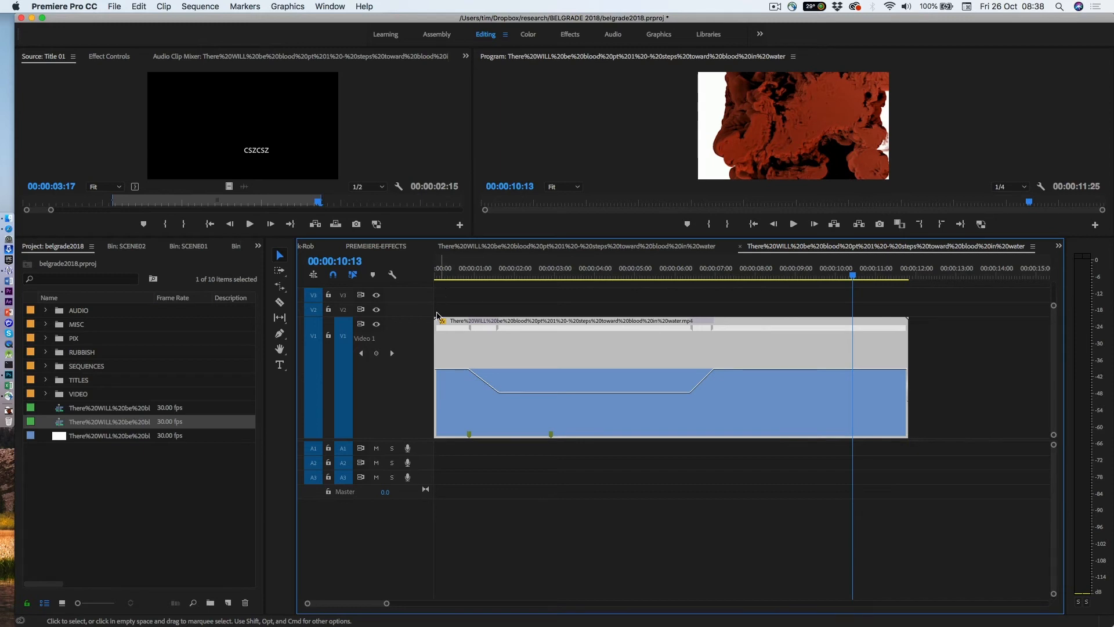
click(447, 276)
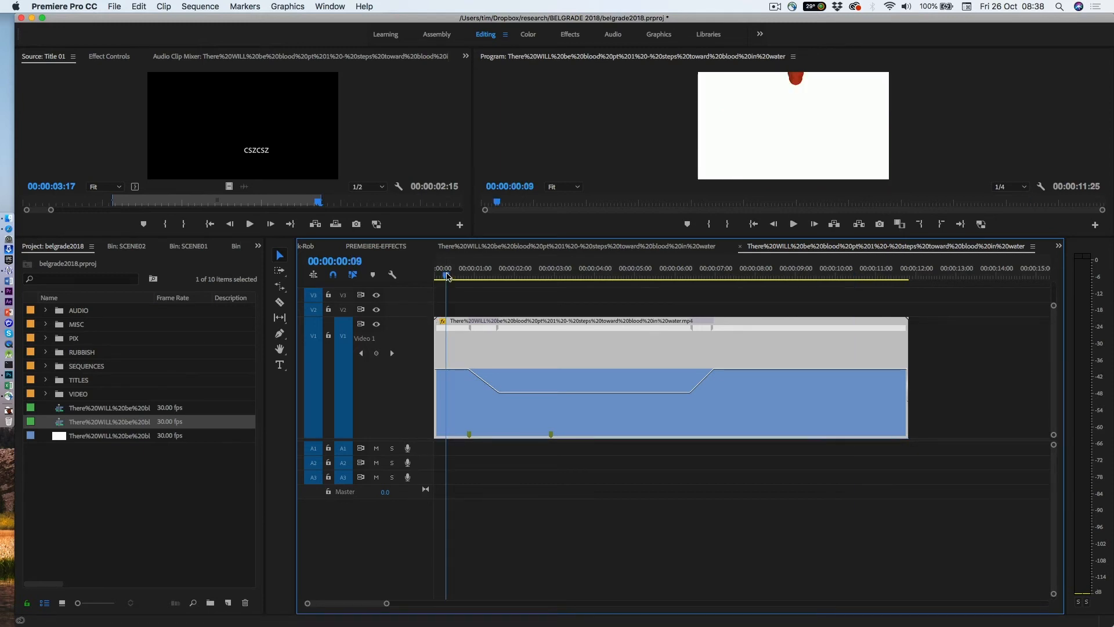
key(space)
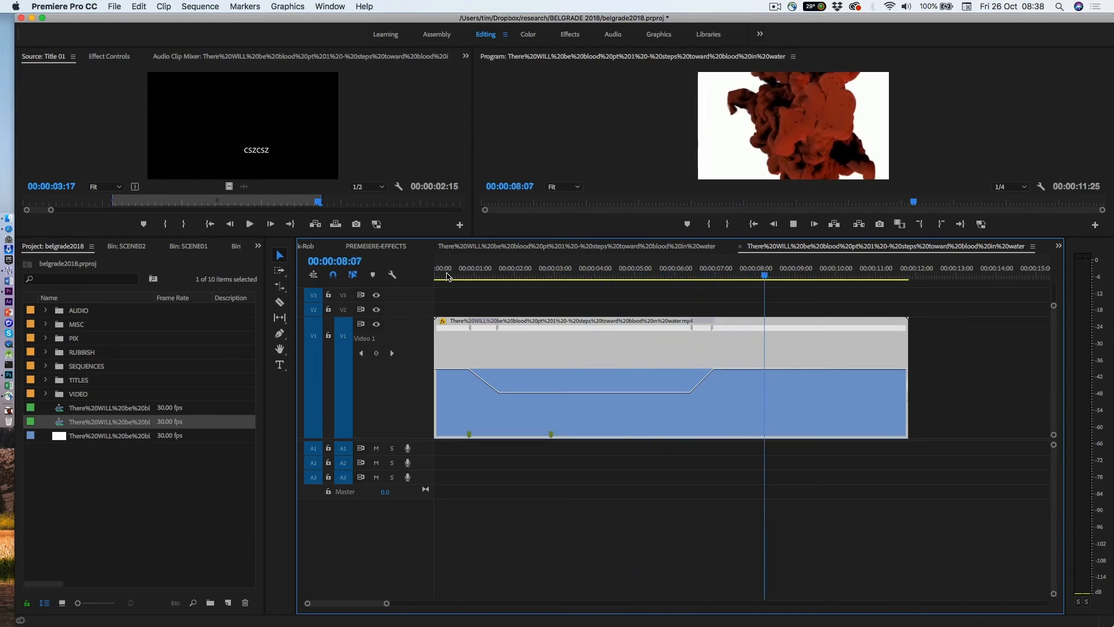
key(space)
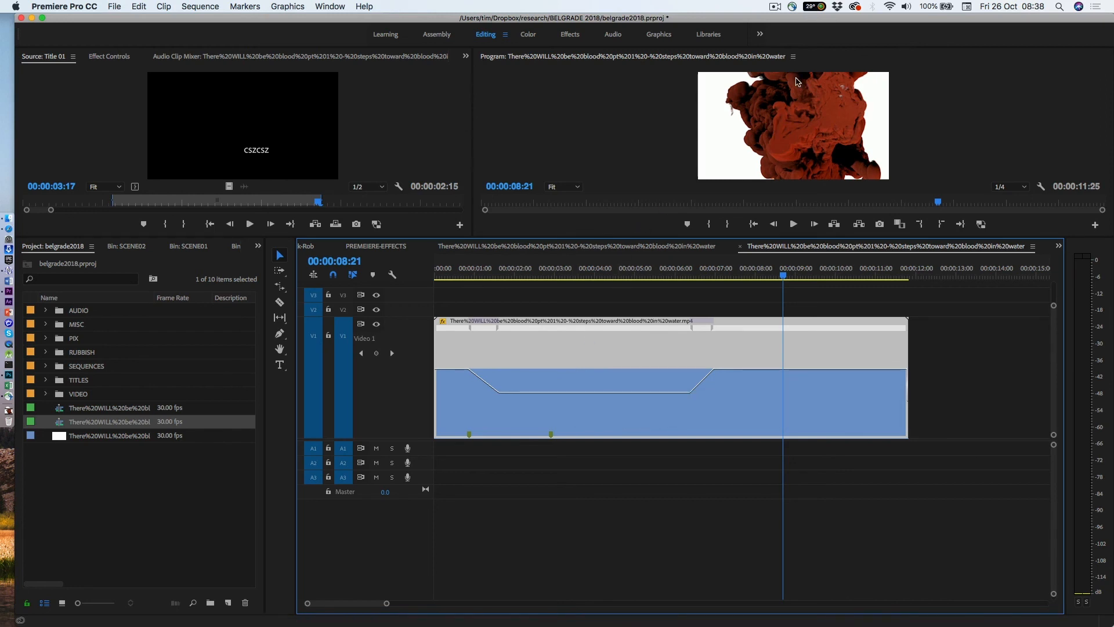
click(777, 7)
click(800, 27)
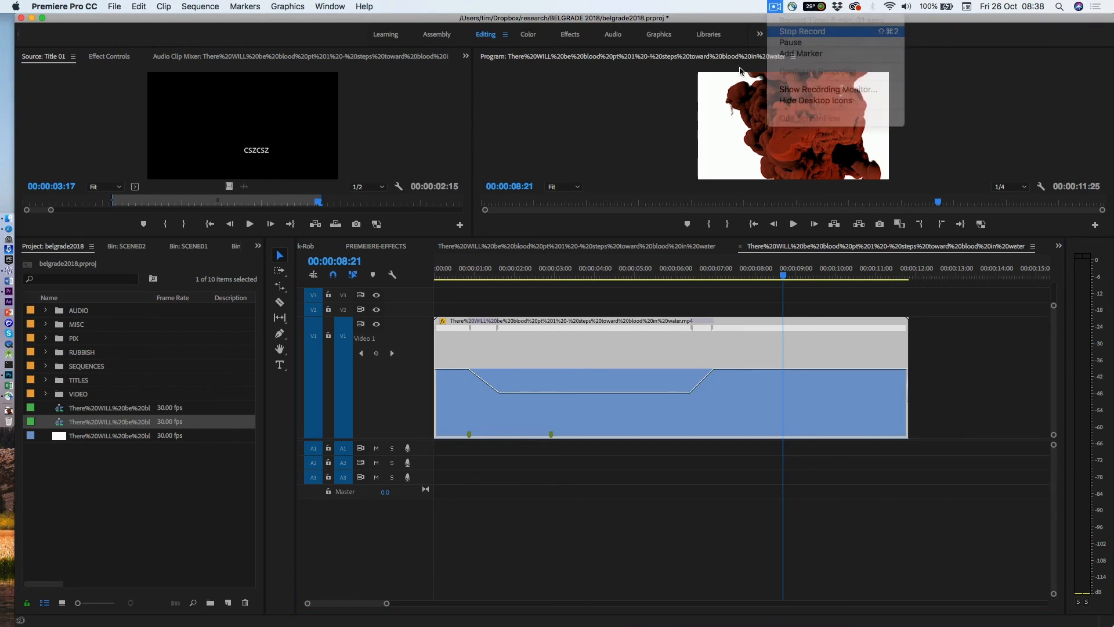